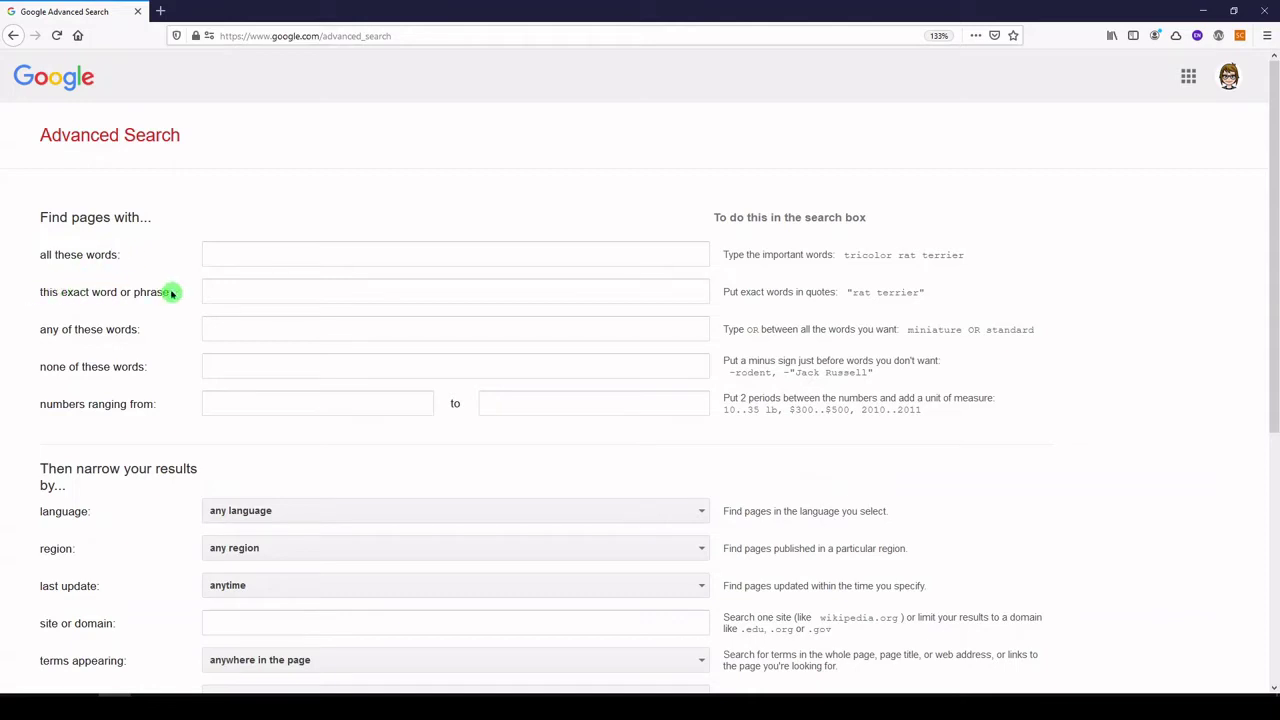
Enter 'vaccination' as the exact word and 'flu influenza' as any-of-these words.
{"action": "left_click", "coordinate": [216, 292]}
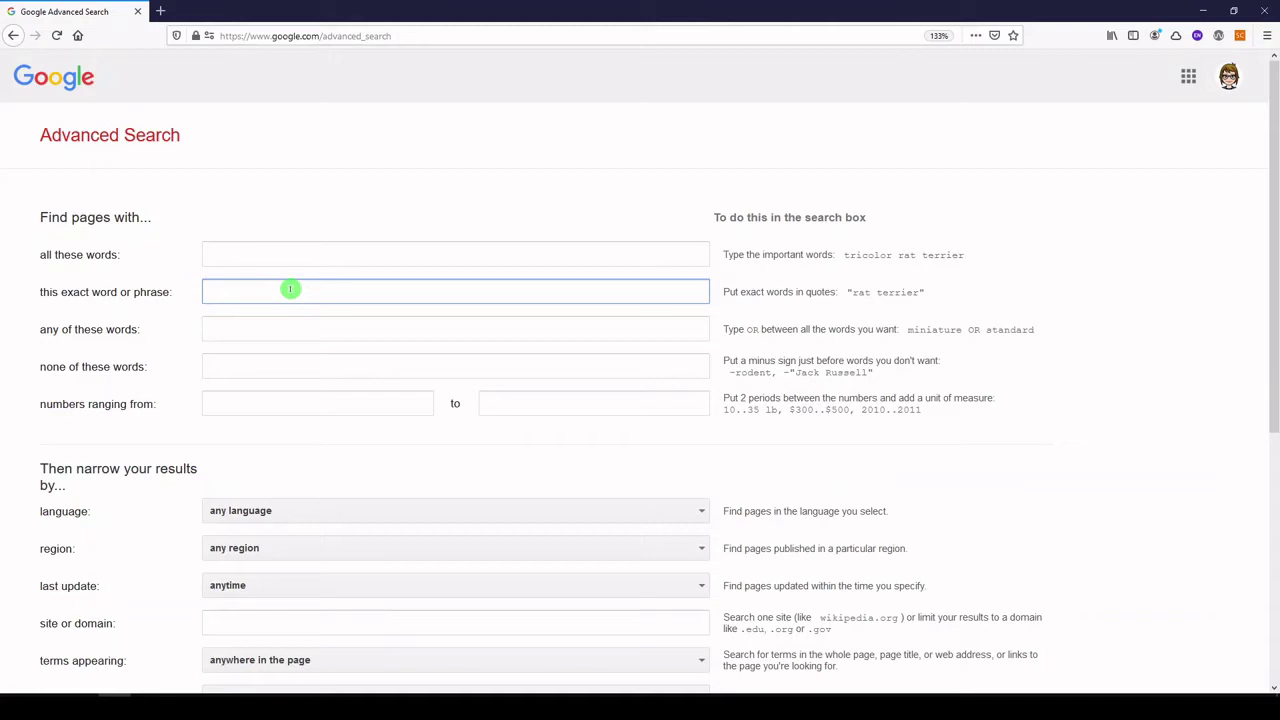
{"action": "type", "text": "vacci"}
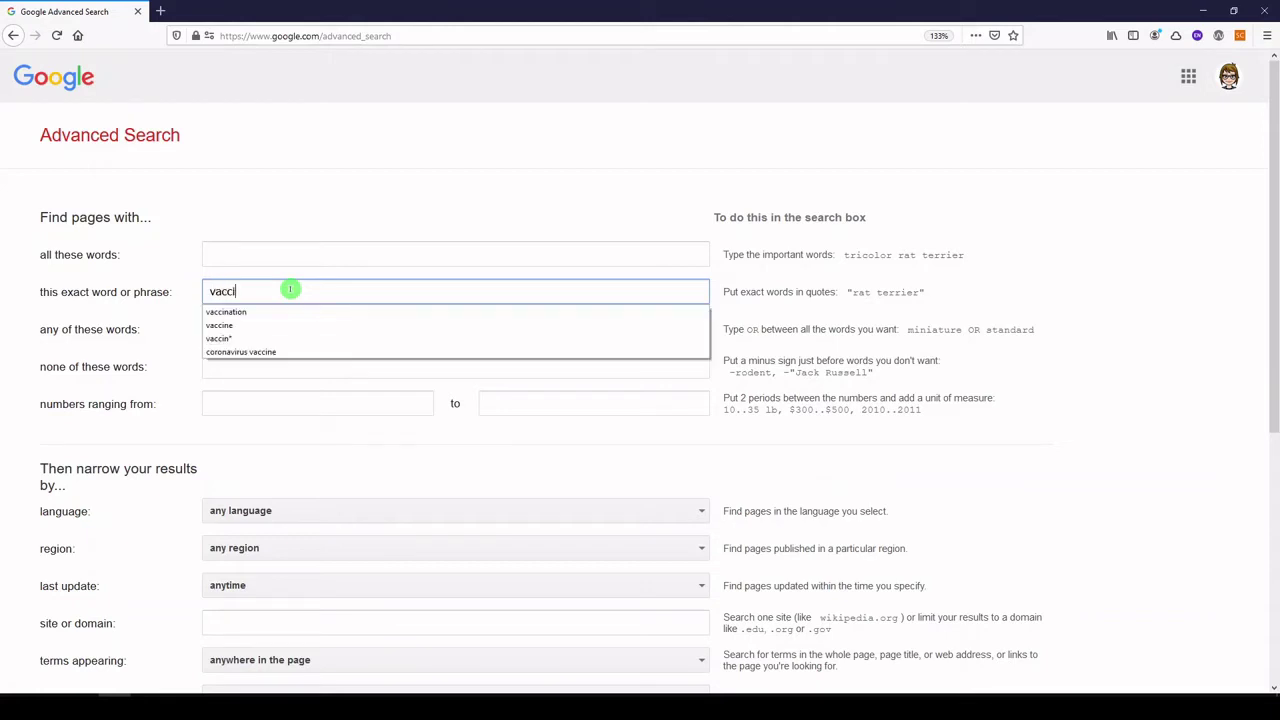
{"action": "type", "text": "nation"}
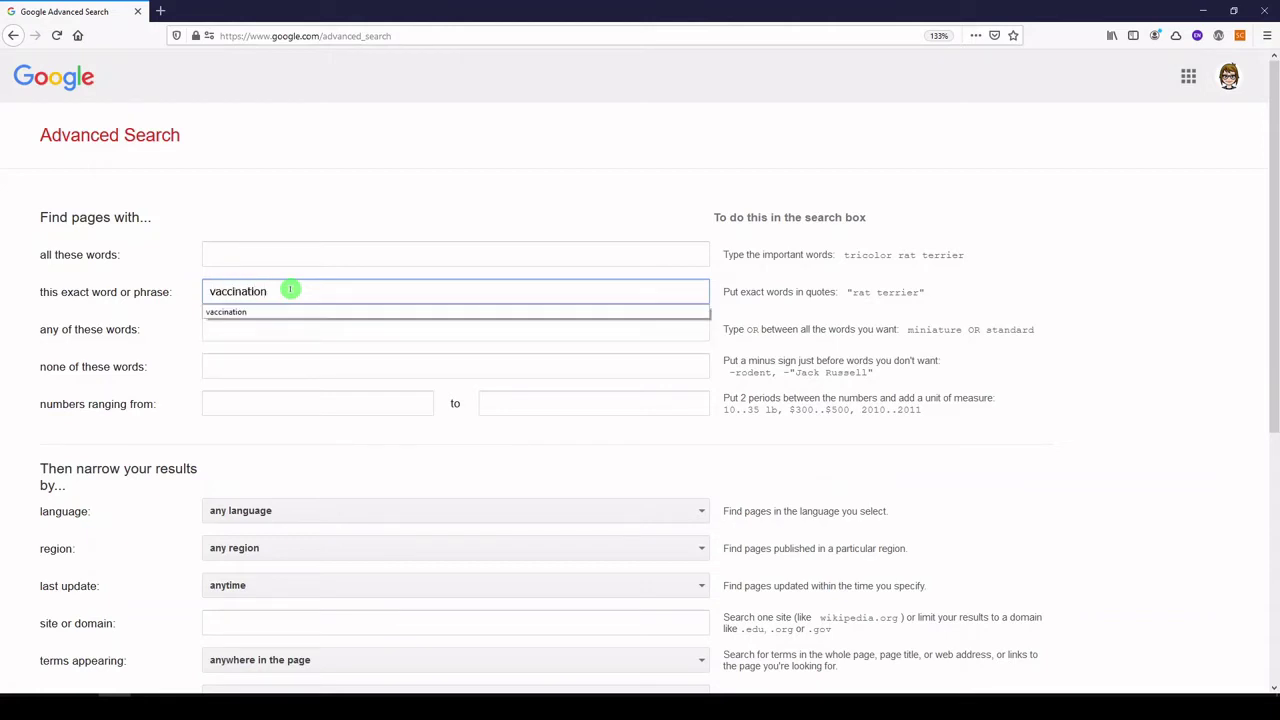
{"action": "left_click", "coordinate": [154, 331]}
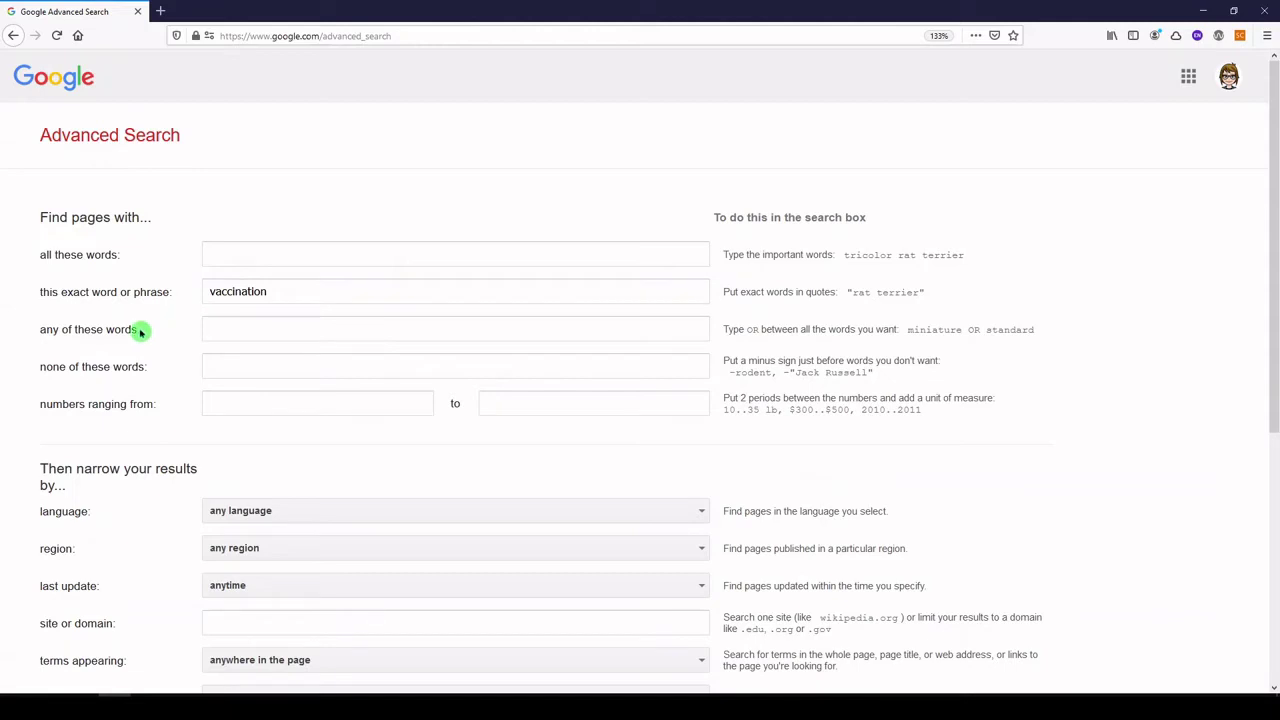
{"action": "left_click", "coordinate": [216, 330]}
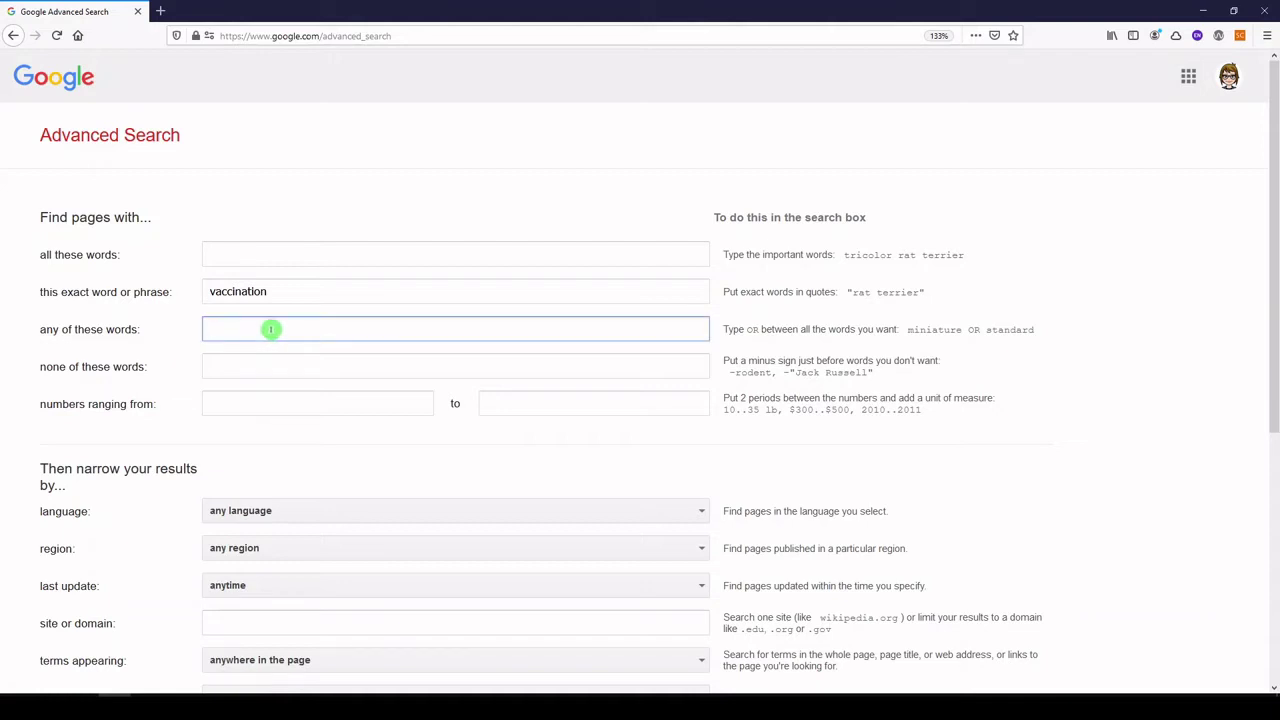
{"action": "type", "text": "flu "}
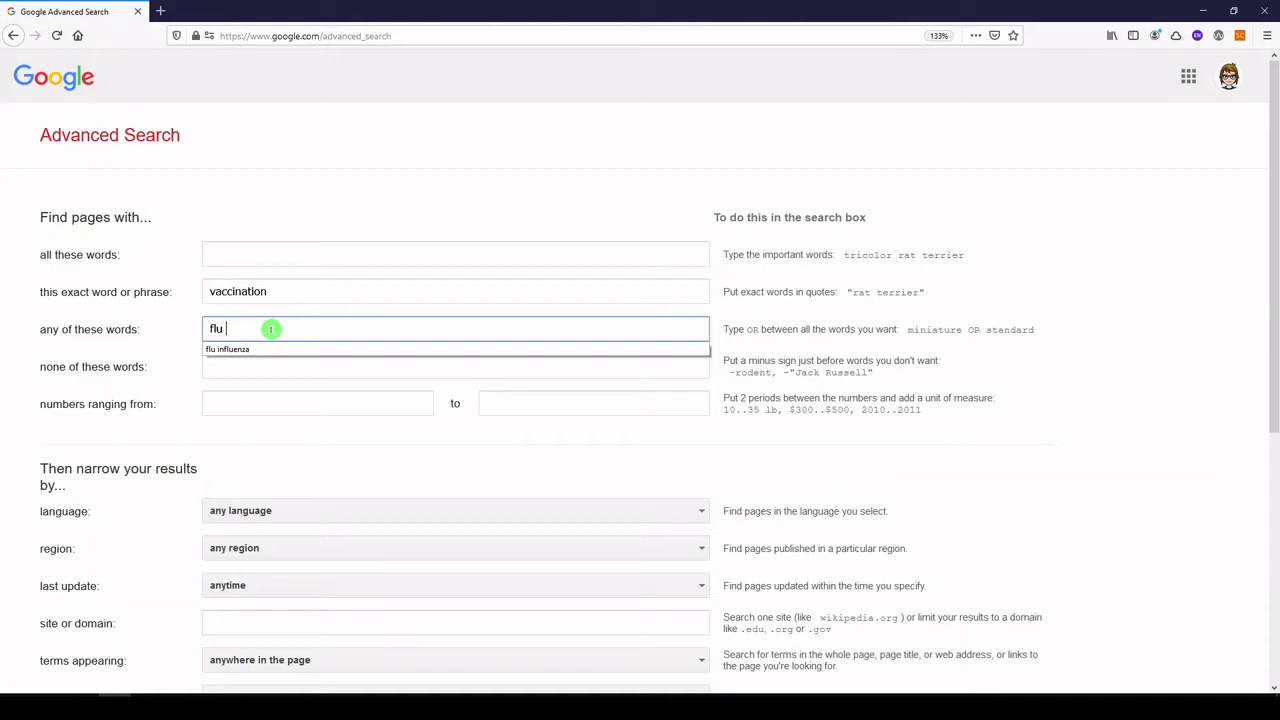
{"action": "type", "text": "infl"}
{"action": "type", "text": "uenza"}
{"action": "left_click", "coordinate": [183, 350]}
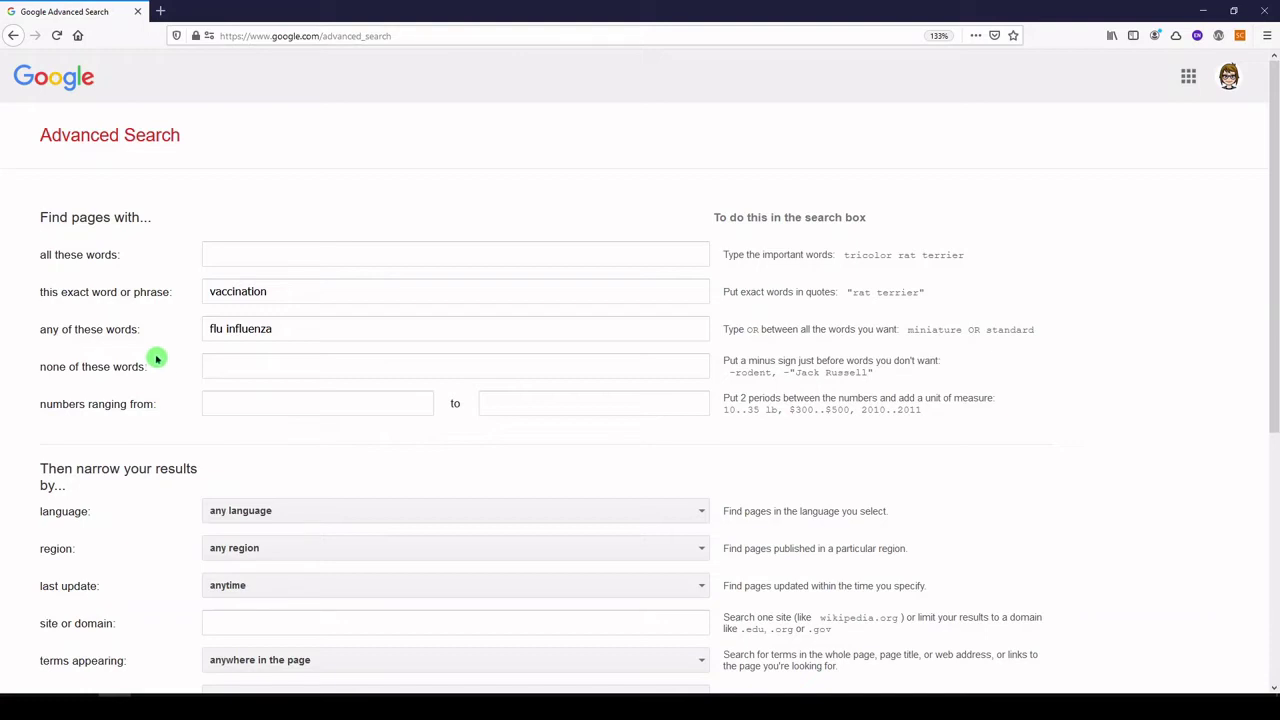
Put 'avian' in the none-of-these-words field to exclude it.
{"action": "left_click", "coordinate": [214, 365]}
{"action": "type", "text": "a"}
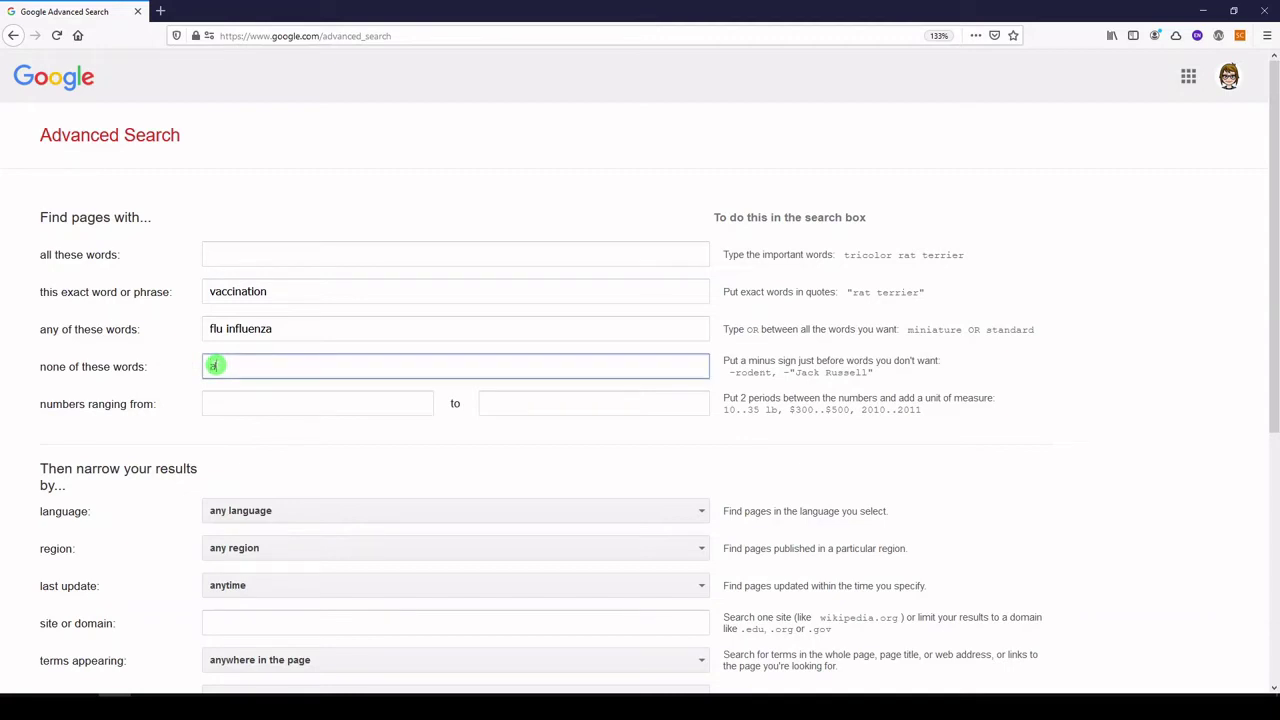
{"action": "type", "text": "vian"}
{"action": "key", "text": "Tab"}
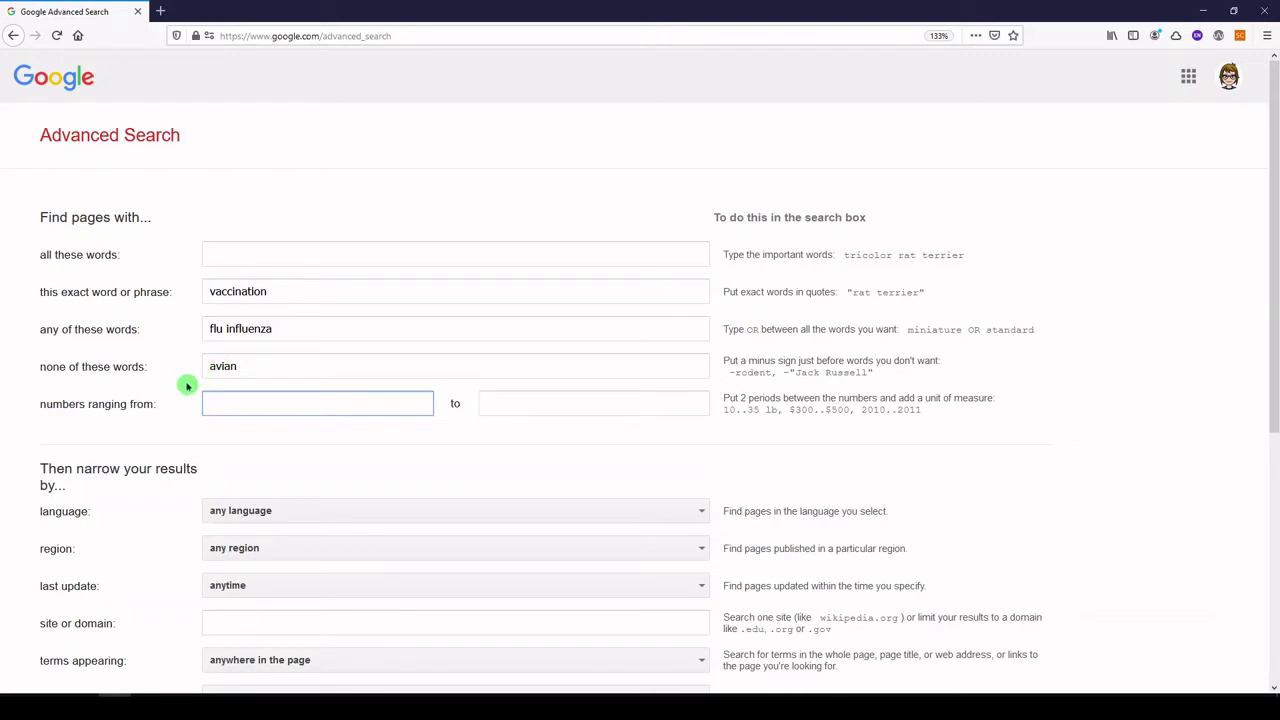
{"action": "scroll", "coordinate": [185, 387], "scroll_direction": "down", "scroll_amount": 2}
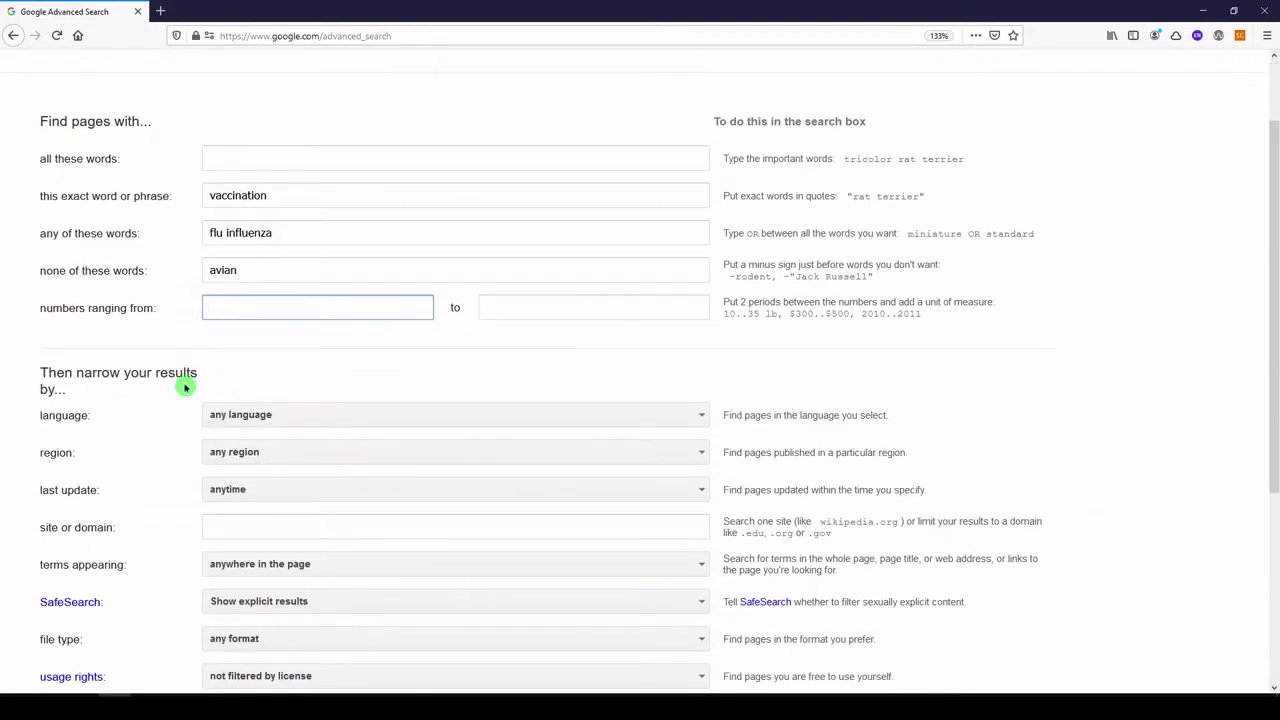
{"action": "scroll", "coordinate": [185, 387], "scroll_direction": "down", "scroll_amount": 2}
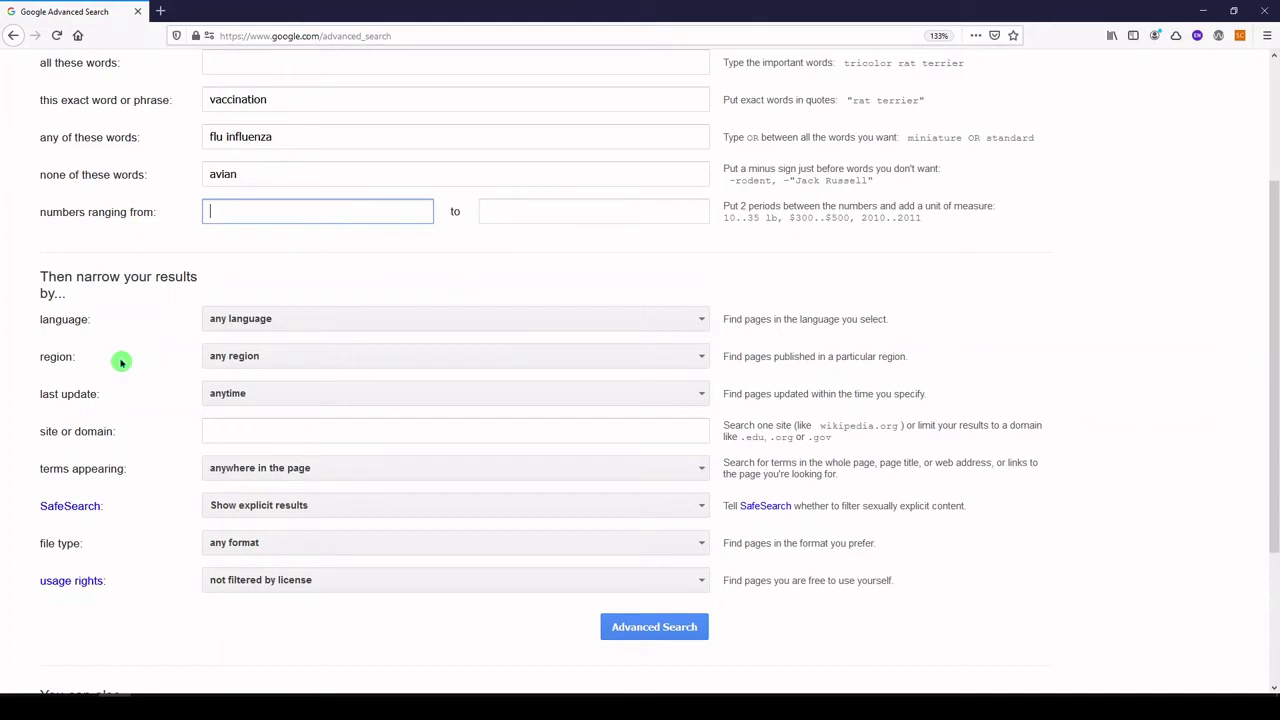
Set the last-update filter to past week.
{"action": "scroll", "coordinate": [120, 362], "scroll_direction": "down", "scroll_amount": 2}
{"action": "left_click", "coordinate": [419, 298]}
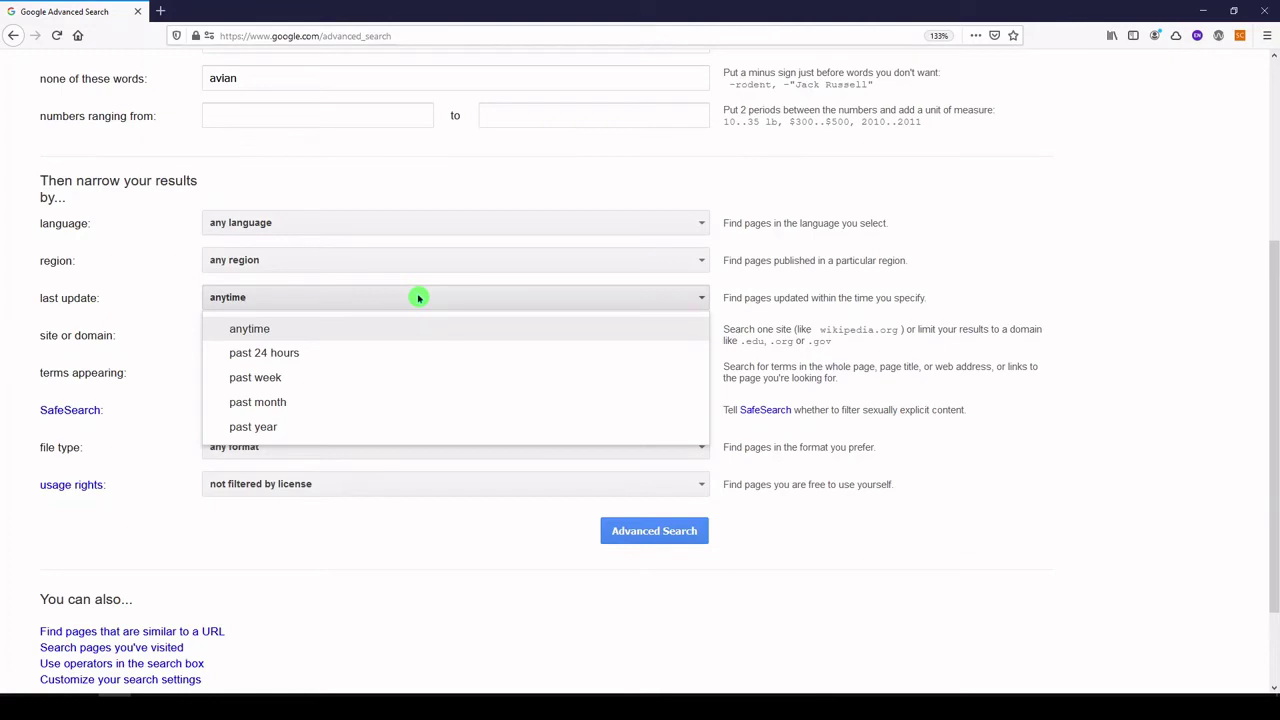
{"action": "left_click", "coordinate": [374, 382]}
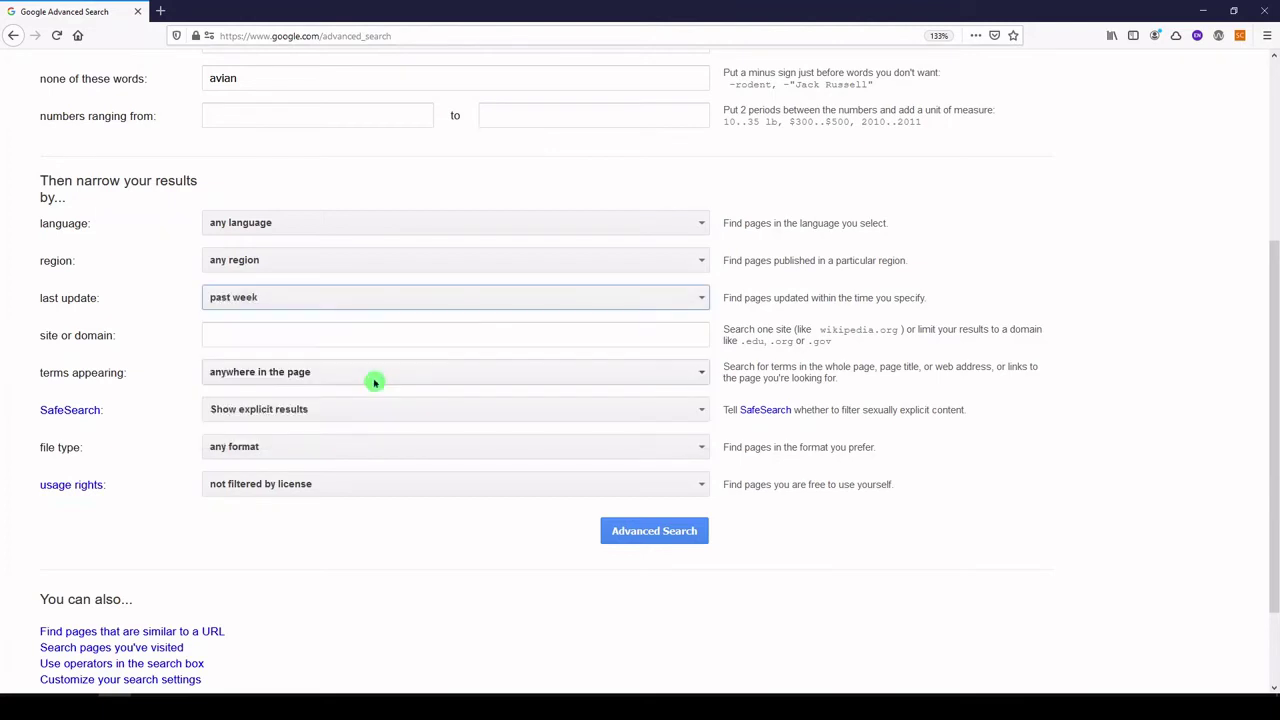
Restrict the site or domain to .gov.
{"action": "left_click", "coordinate": [284, 337]}
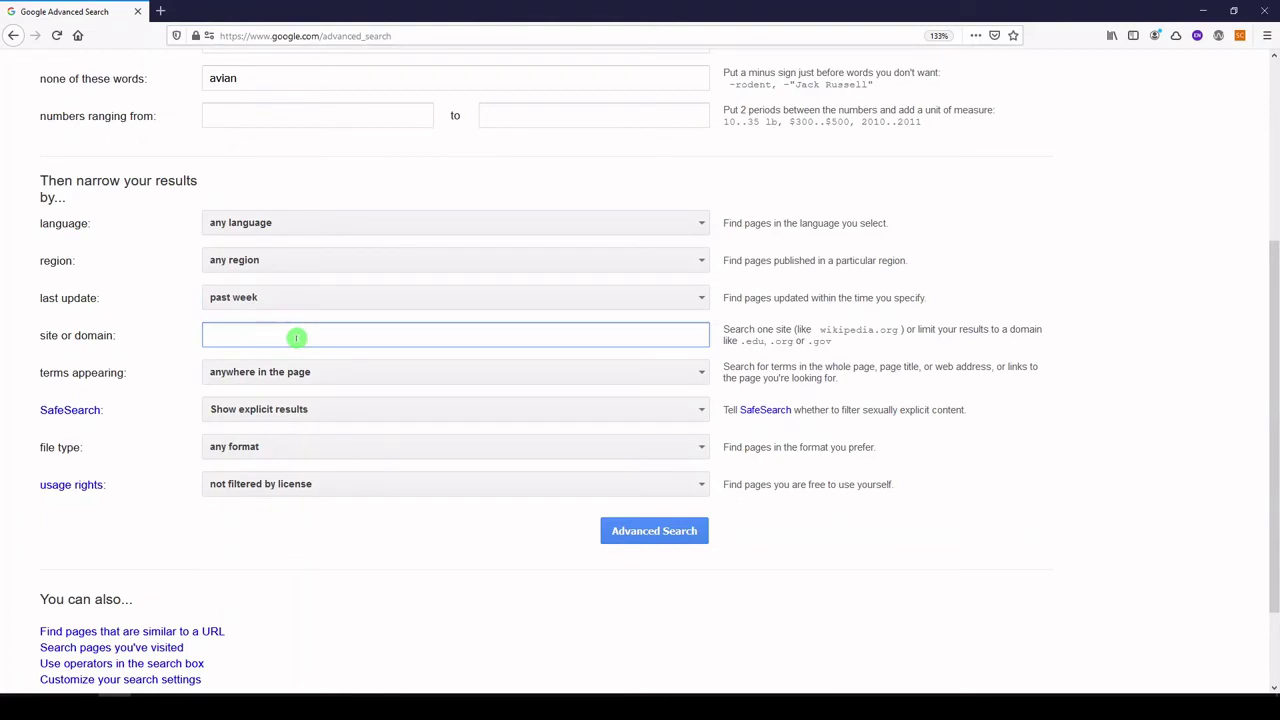
{"action": "type", "text": ".go"}
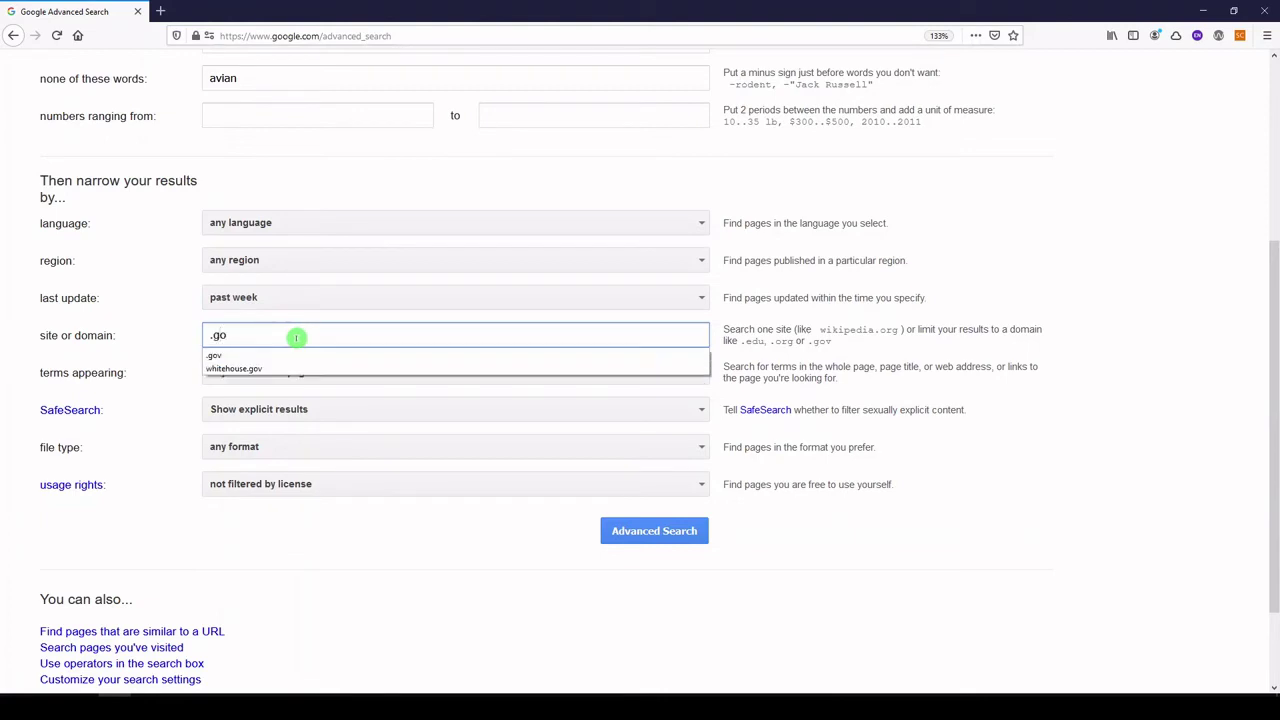
{"action": "type", "text": "v"}
{"action": "key", "text": "Tab"}
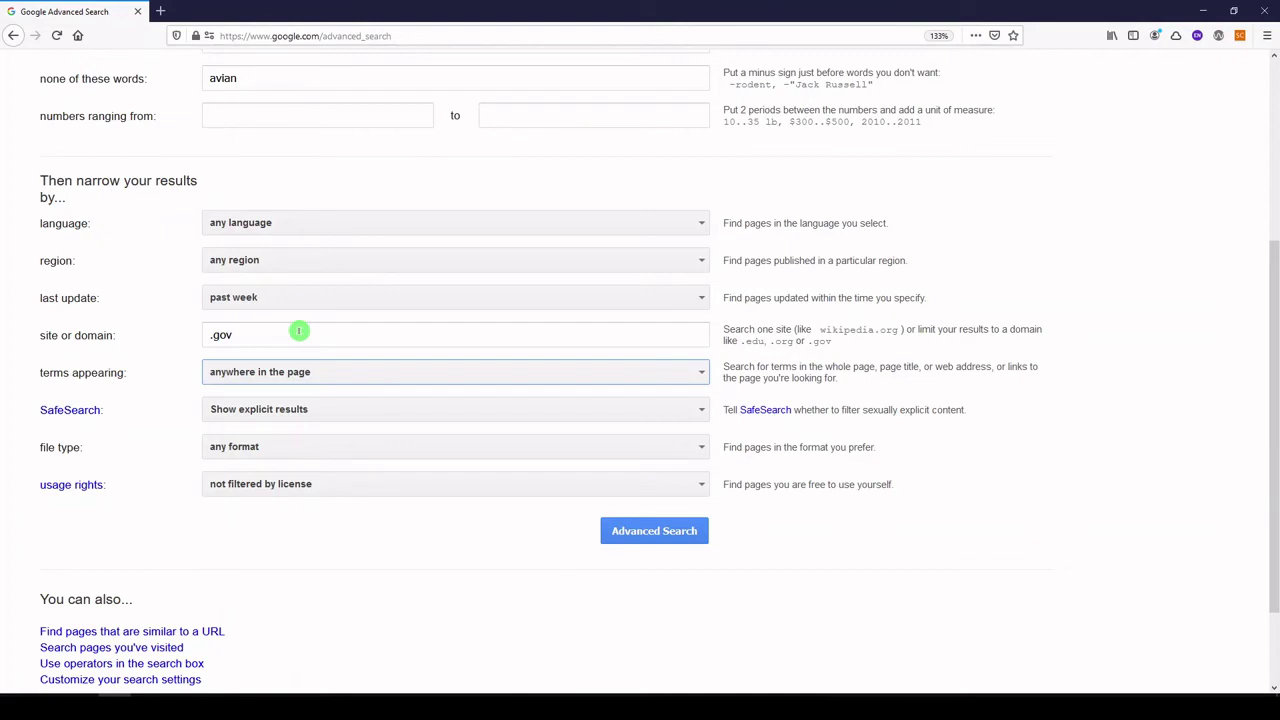
Run the advanced search and switch to its News results.
{"action": "left_click", "coordinate": [623, 528]}
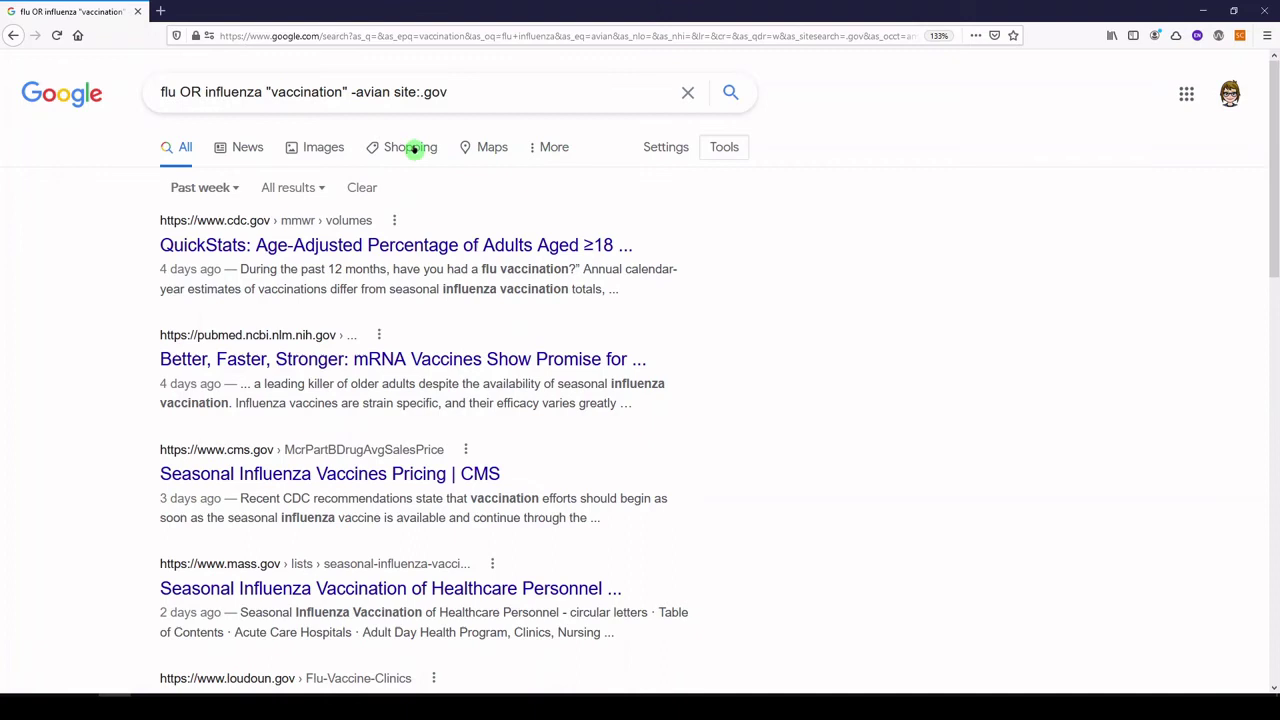
{"action": "left_click", "coordinate": [250, 147]}
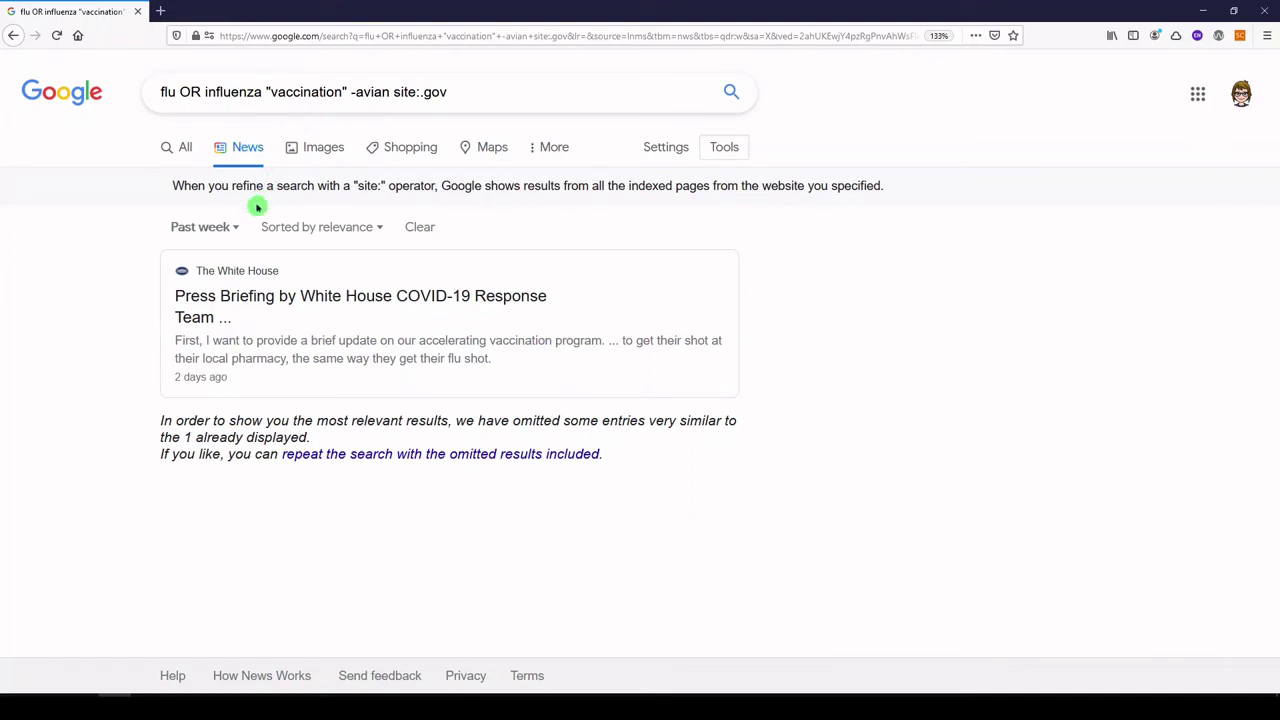
Limit news results to Past 24 hours and sort them by date.
{"action": "left_click", "coordinate": [234, 228]}
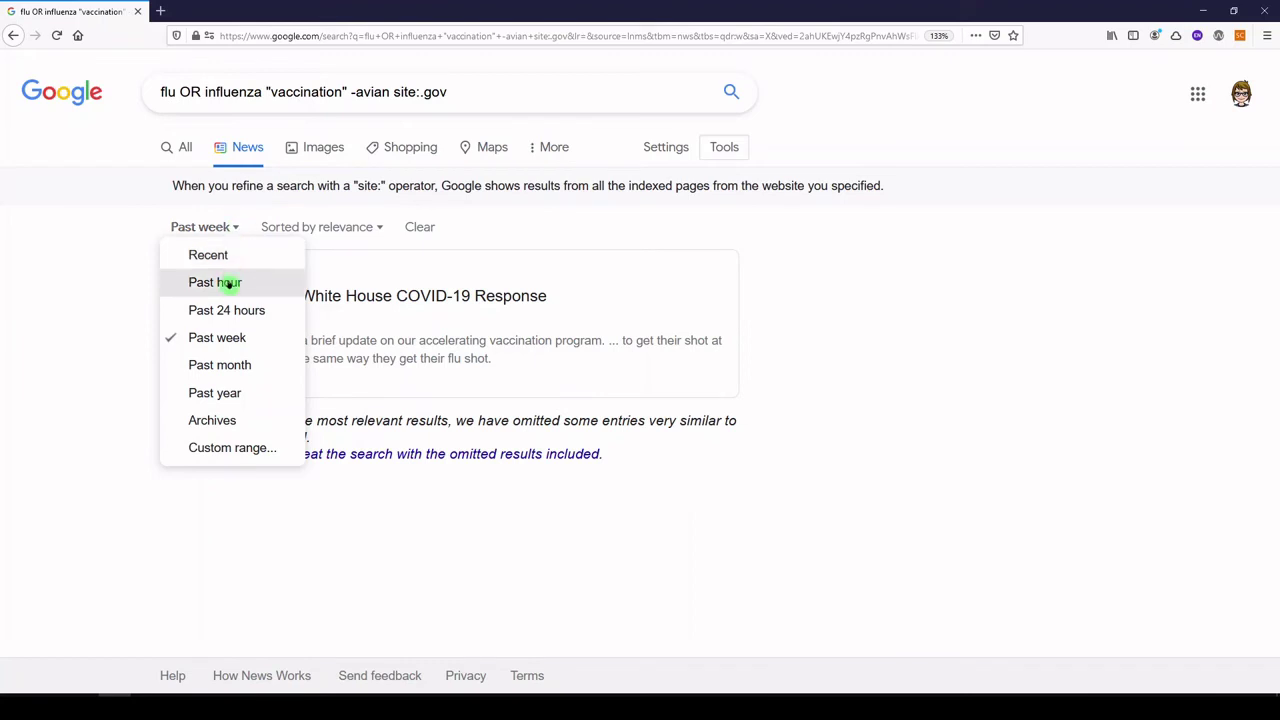
{"action": "left_click", "coordinate": [224, 311]}
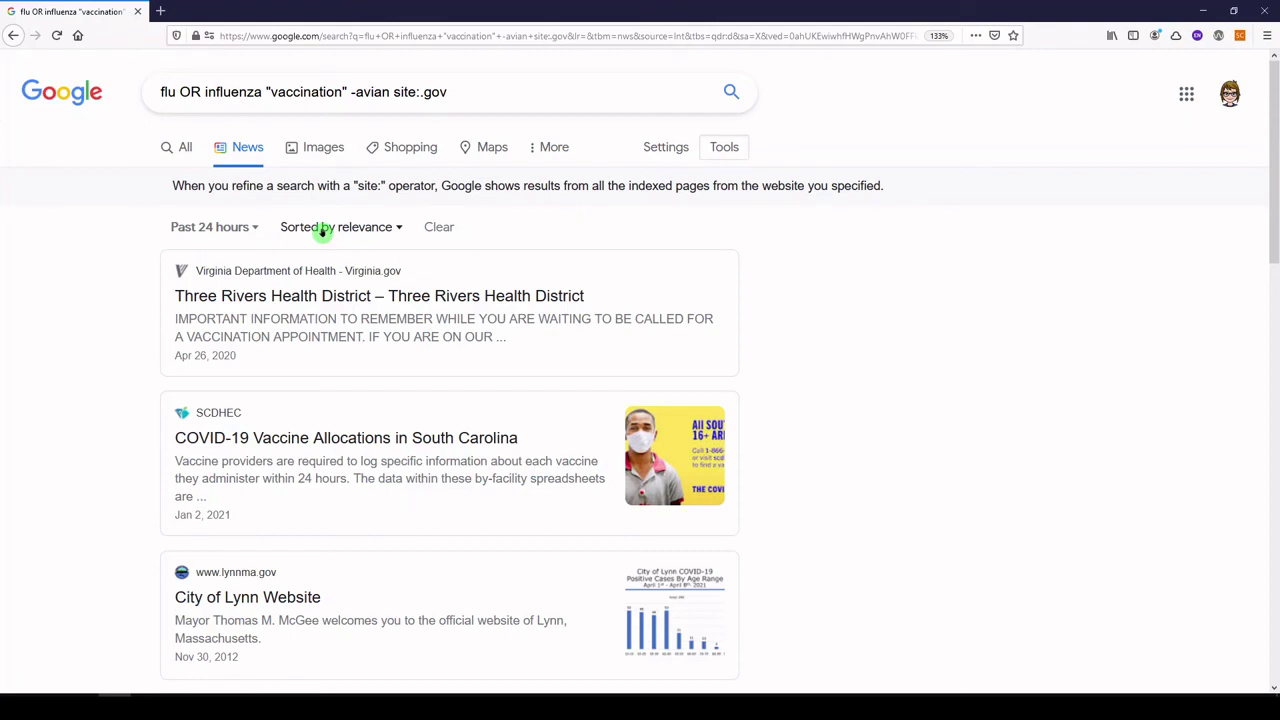
{"action": "left_click", "coordinate": [321, 230]}
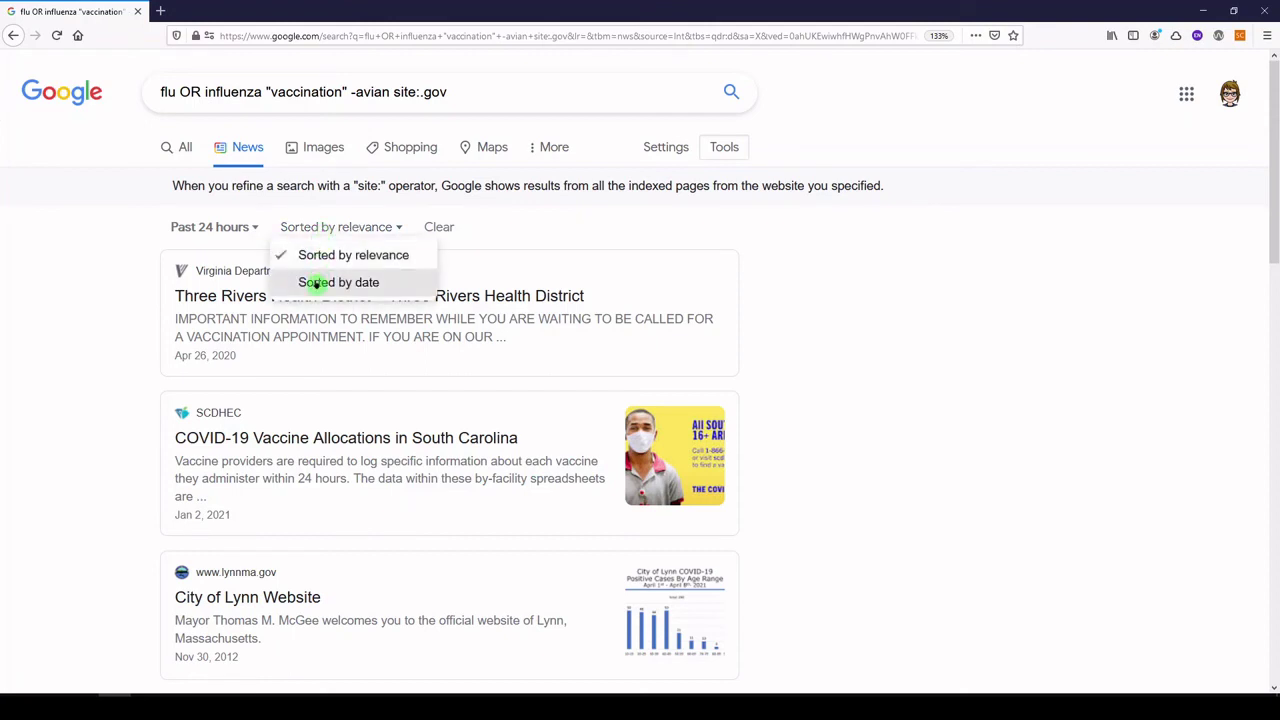
{"action": "left_click", "coordinate": [315, 283]}
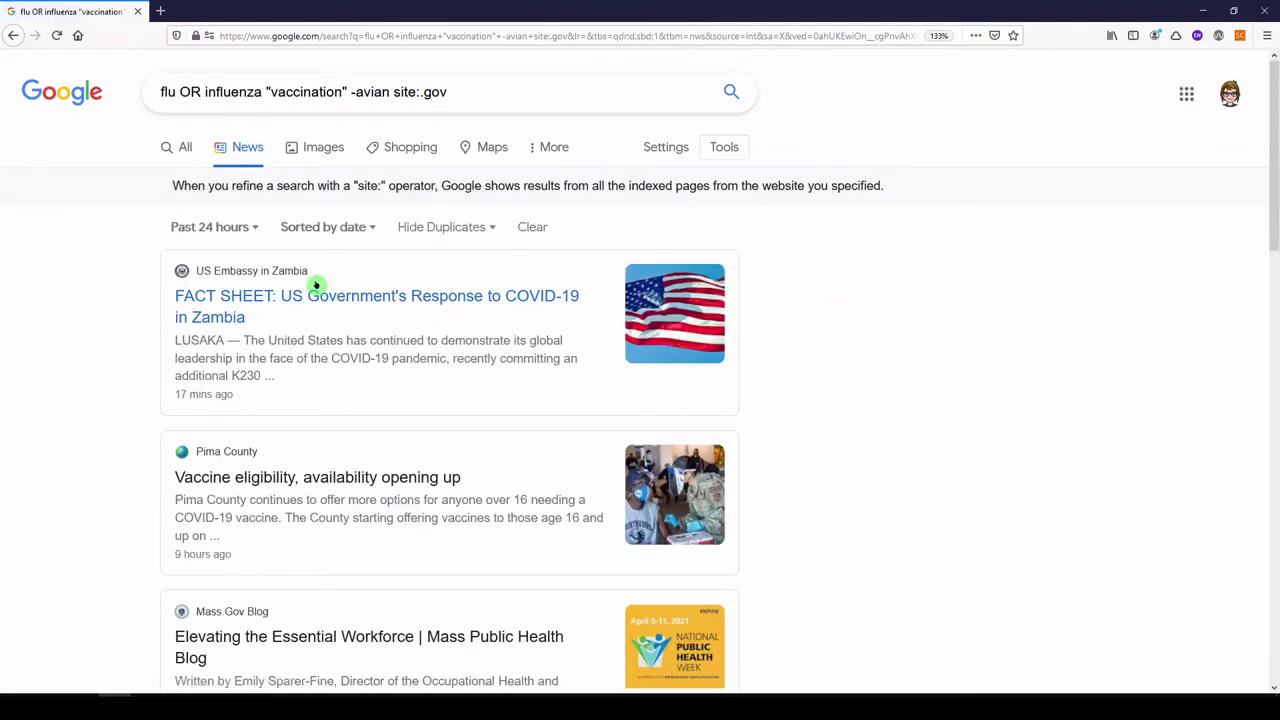